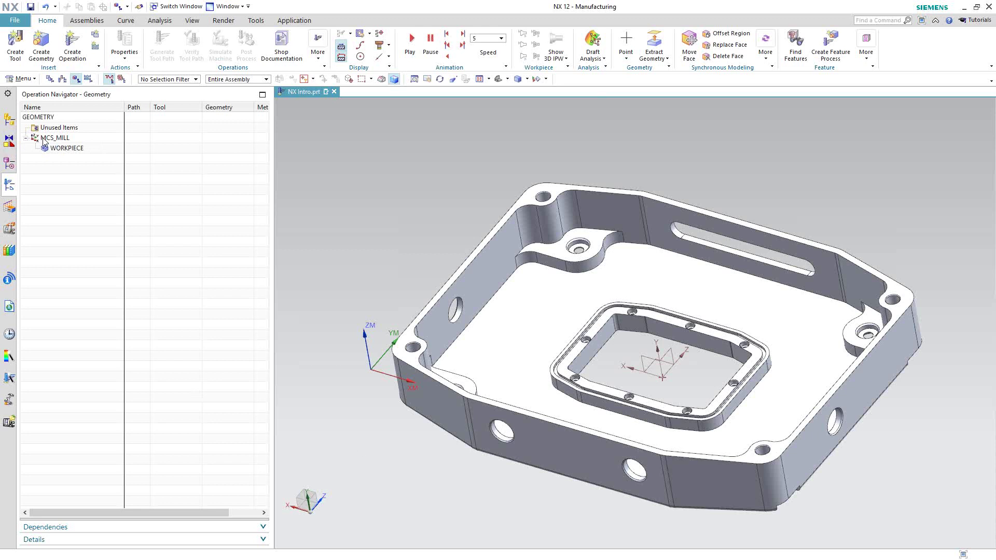
Switch the Operation Navigator to Machine Tool View to list GENERIC_MACHINE with Ø1.0_EM and Ø0.5_EM.
right_click(73, 106)
left_click(92, 131)
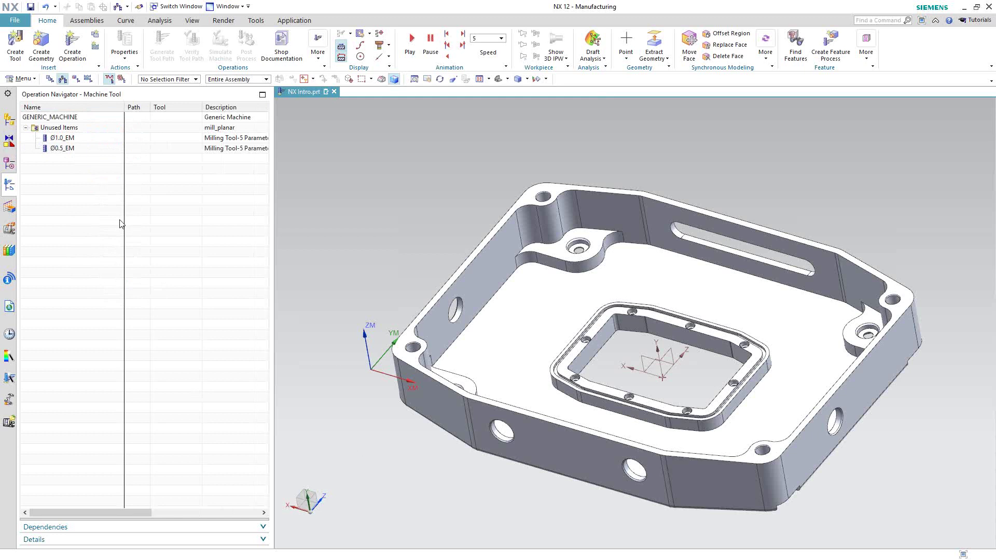
Start a new operation of type imachining using the iMachining 2D subtype.
left_click(71, 48)
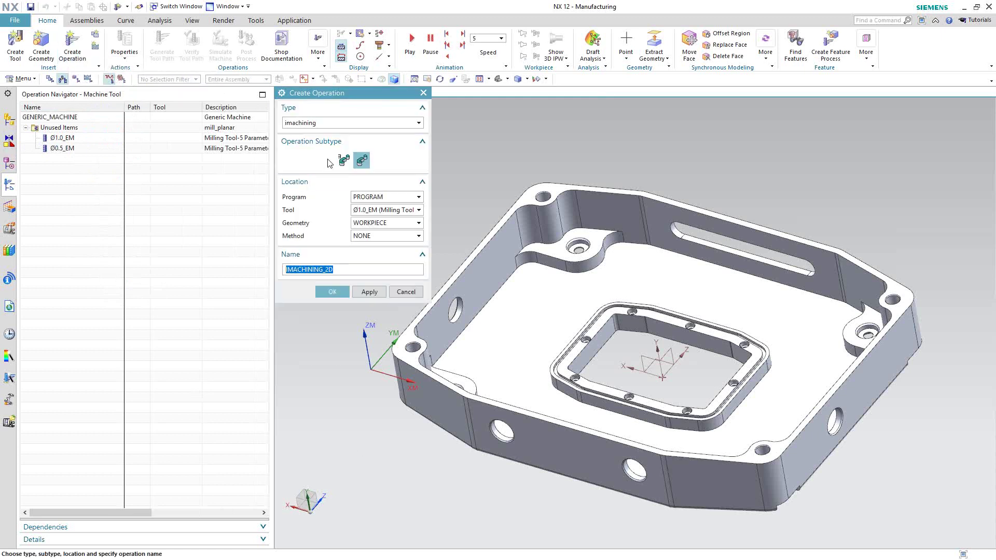
left_click(418, 123)
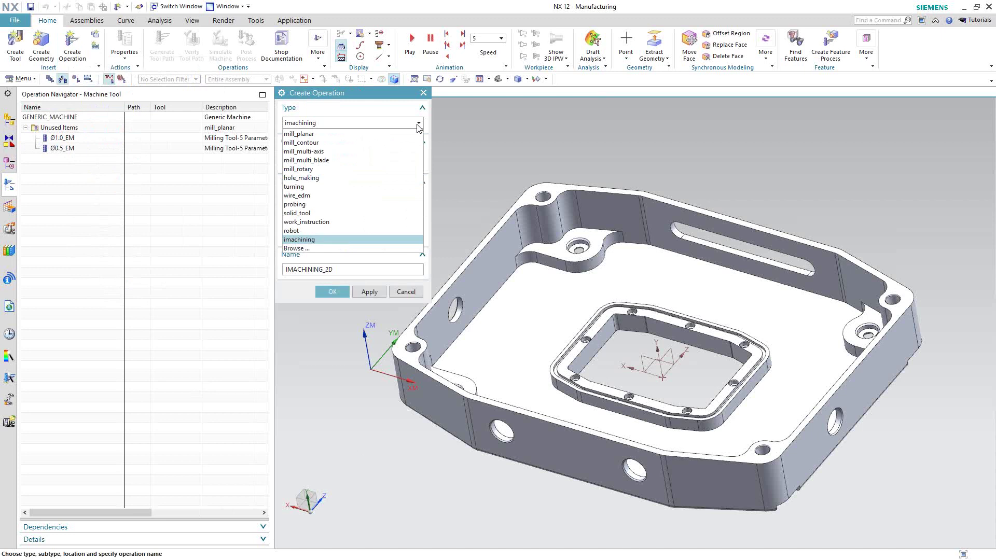
left_click(299, 239)
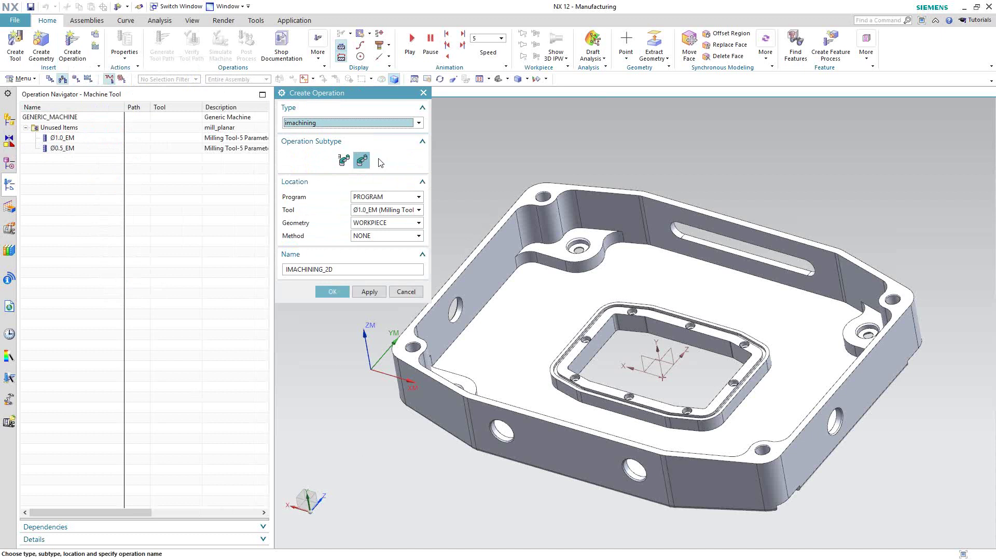
mouse_move(361, 159)
Create the IMACHINING_2D operation and bring its iMachining 2.5D parameter panel into view.
left_click(369, 291)
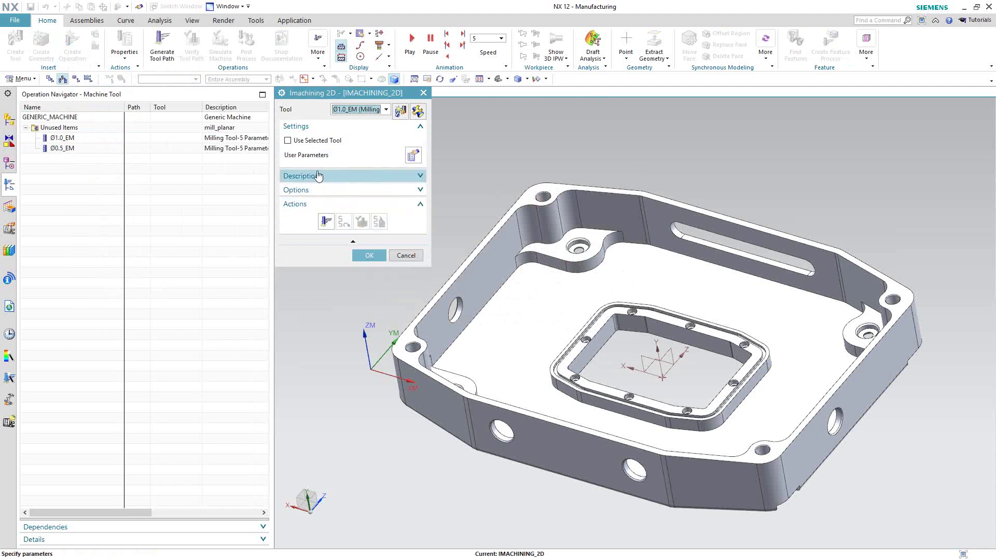
left_click(411, 156)
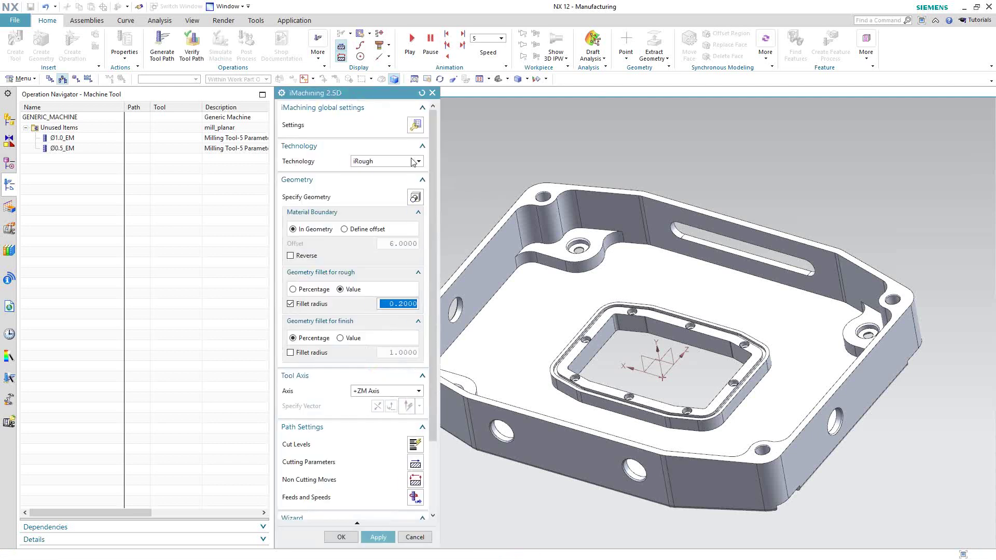
left_click_drag(375, 97, 366, 34)
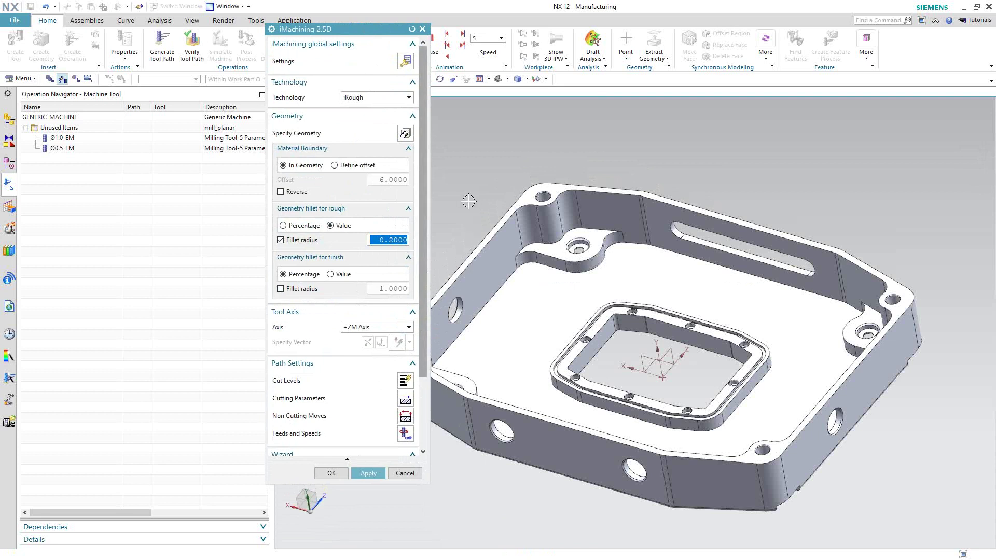
Review the iMachining settings, keeping the Haas_SS machine database and Aluminum_100BHN-60HRB workpiece material.
left_click(407, 63)
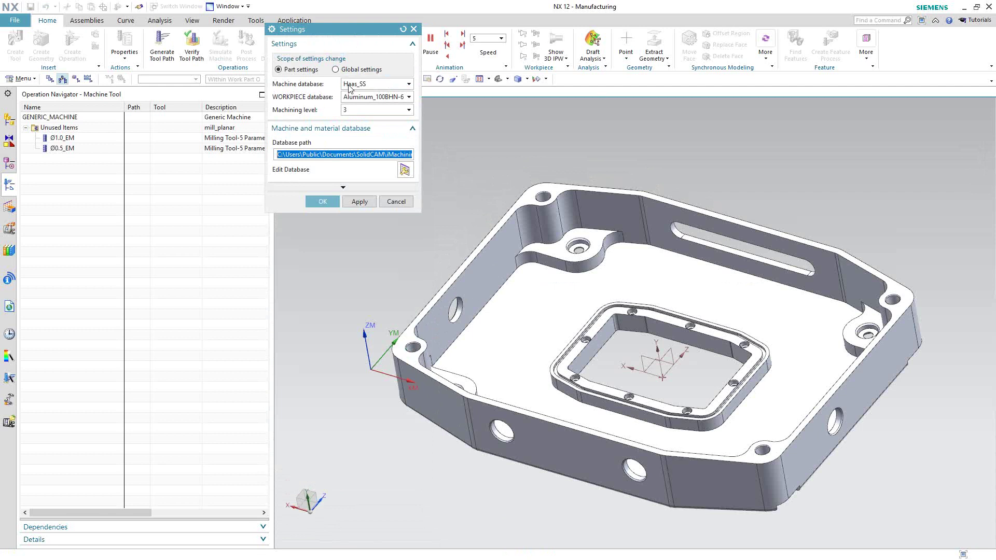
left_click(409, 85)
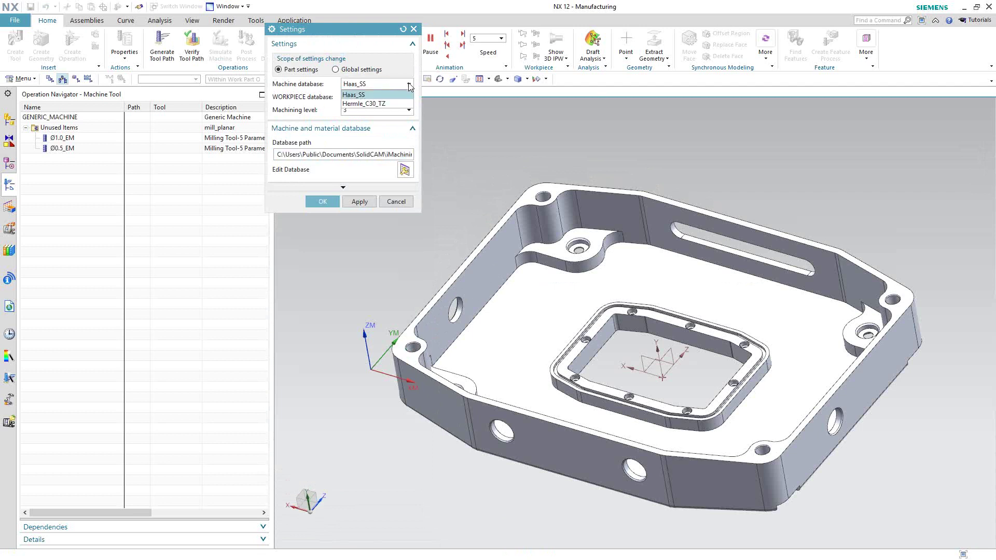
left_click(409, 85)
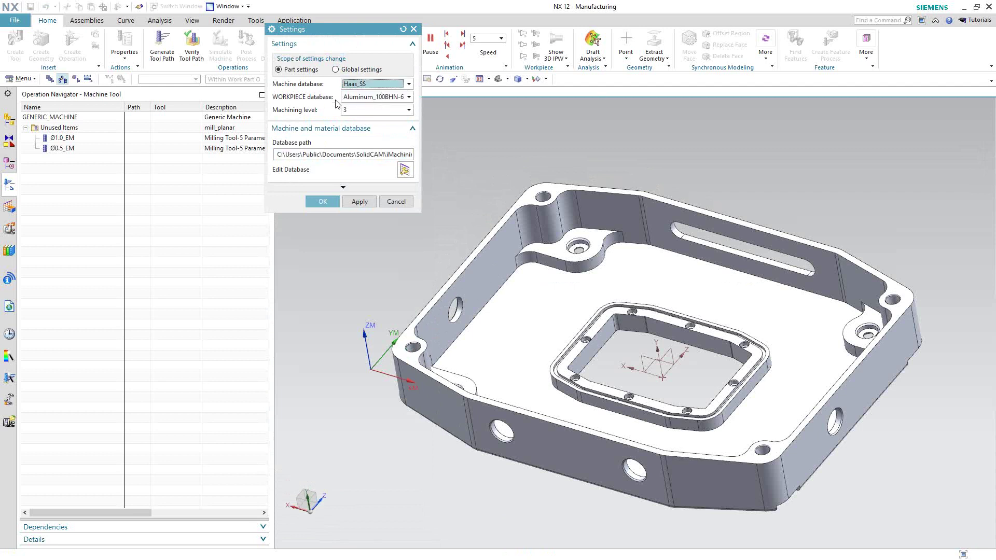
left_click(409, 97)
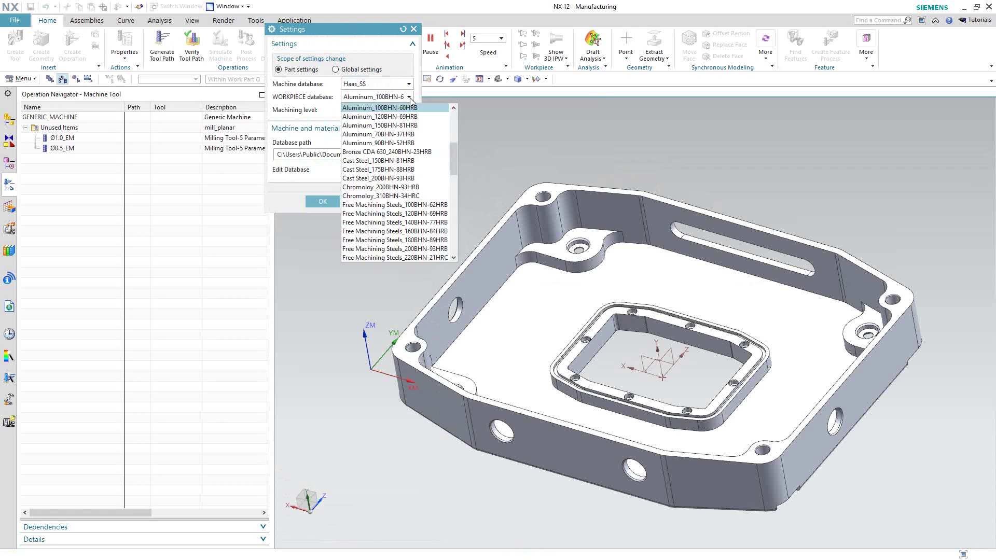
left_click_drag(453, 153, 450, 192)
left_click(318, 101)
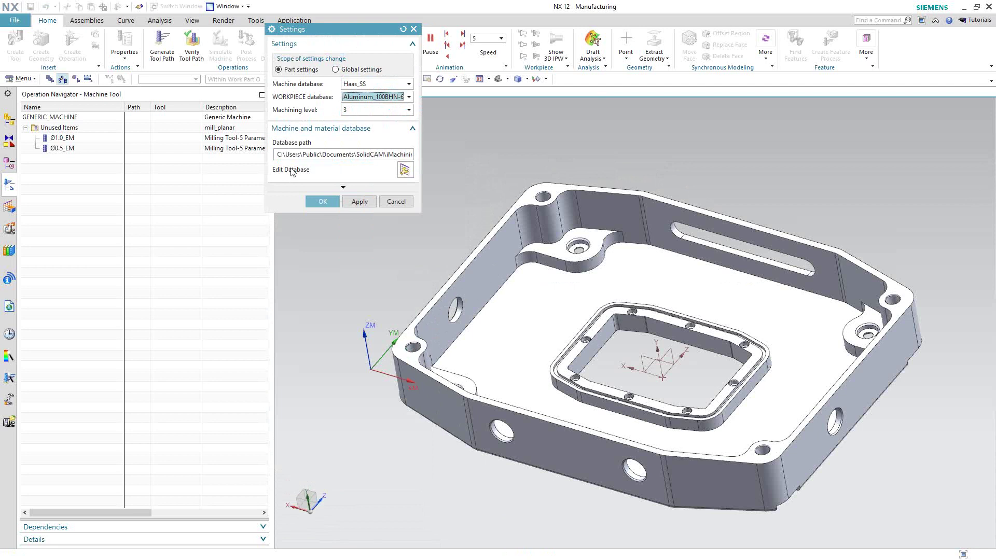
Add a new machine database entry named Test in the iMachining database editor.
left_click(404, 172)
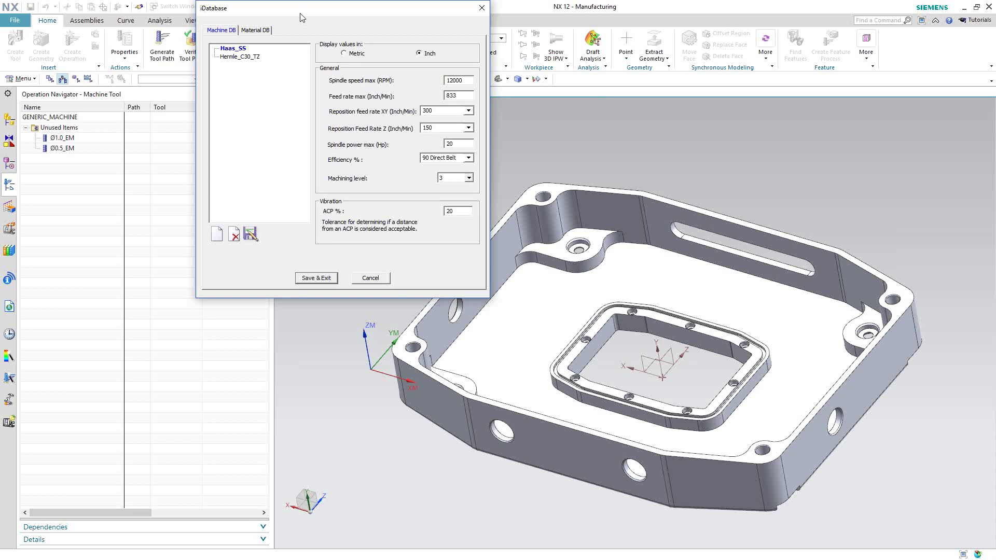
left_click_drag(304, 13, 323, 45)
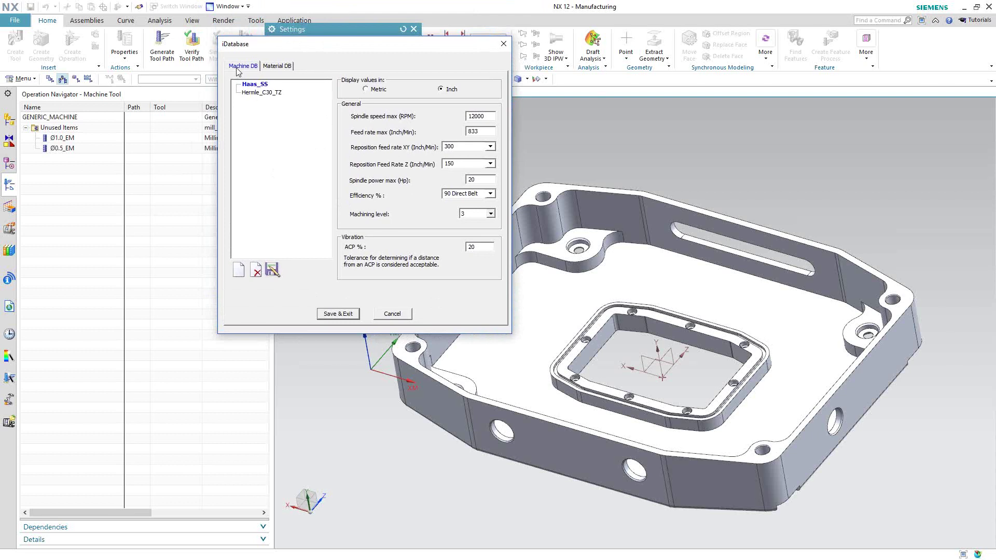
left_click(239, 275)
type("Test")
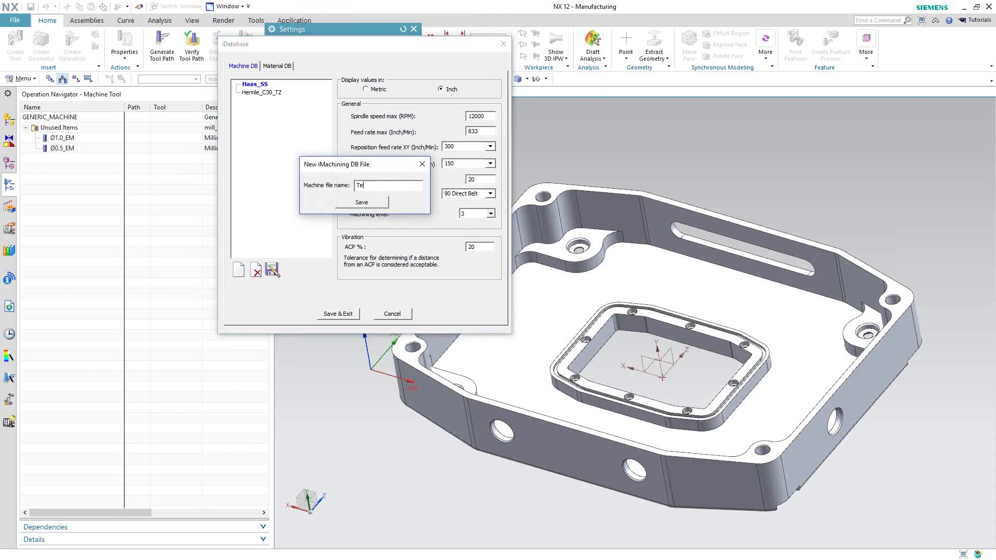
left_click(339, 206)
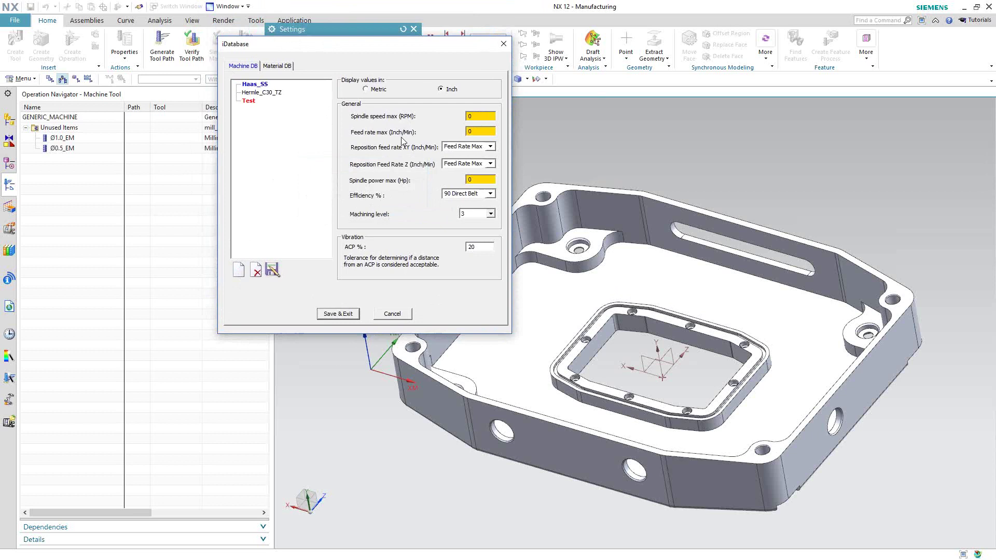
Create a new material database entry named Test1 after Test is rejected as a duplicate.
left_click(276, 69)
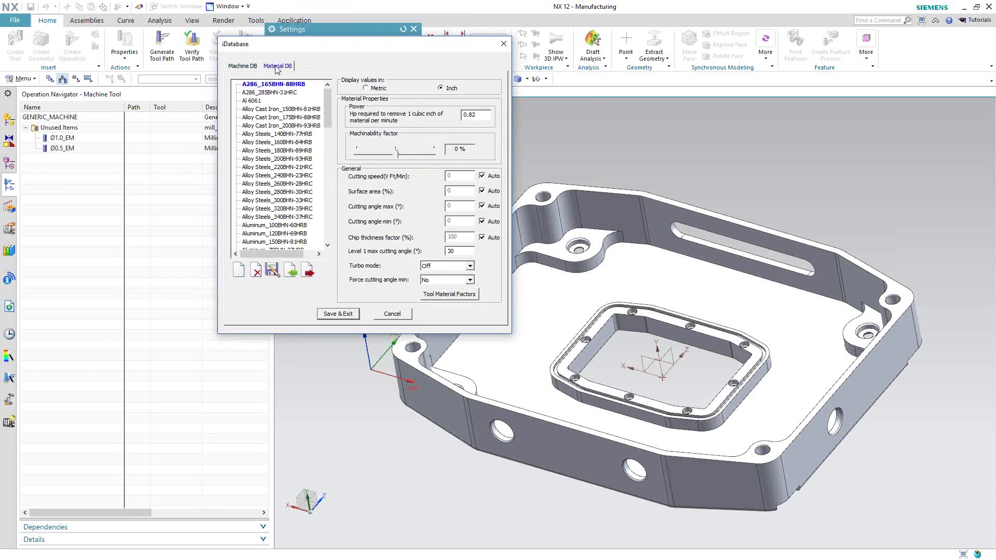
left_click(239, 271)
type("Test")
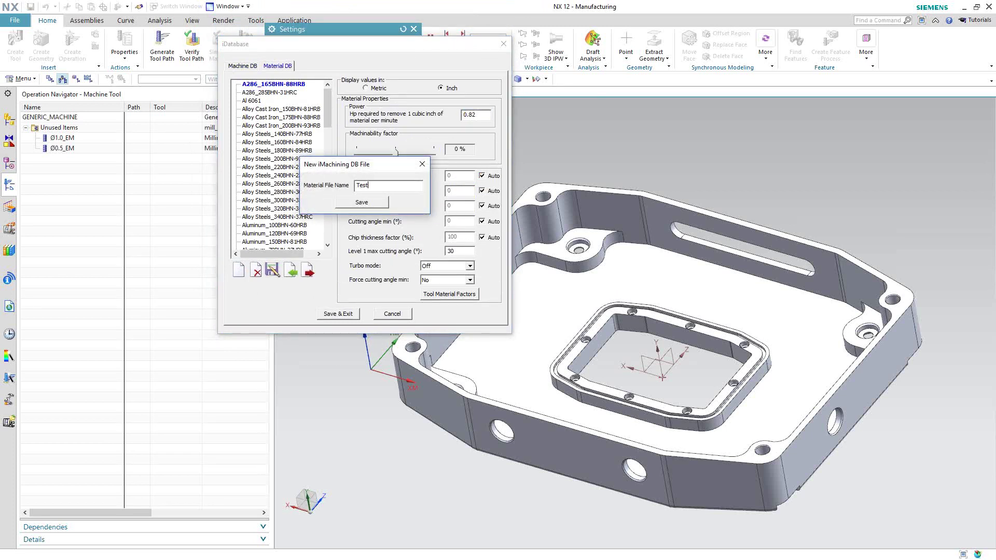
left_click(356, 204)
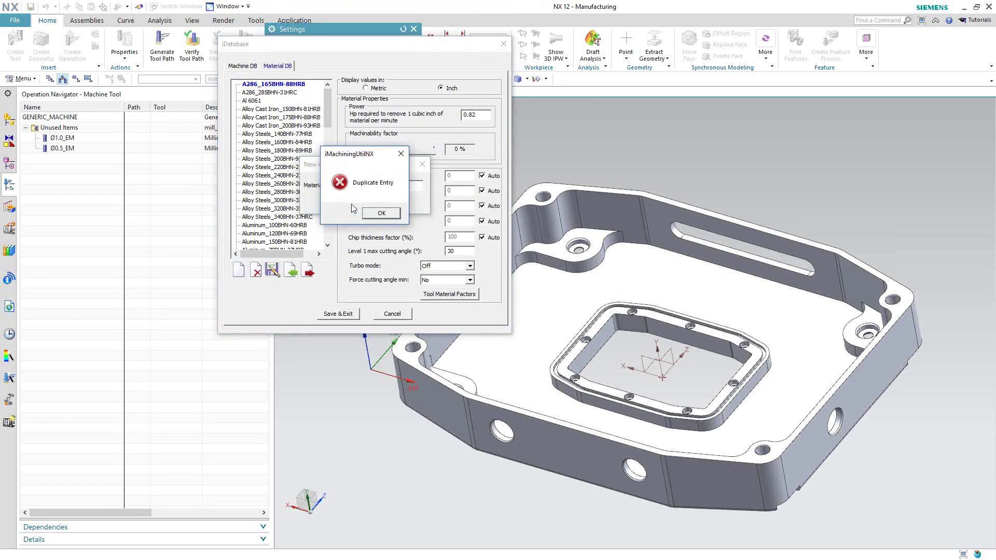
left_click(380, 213)
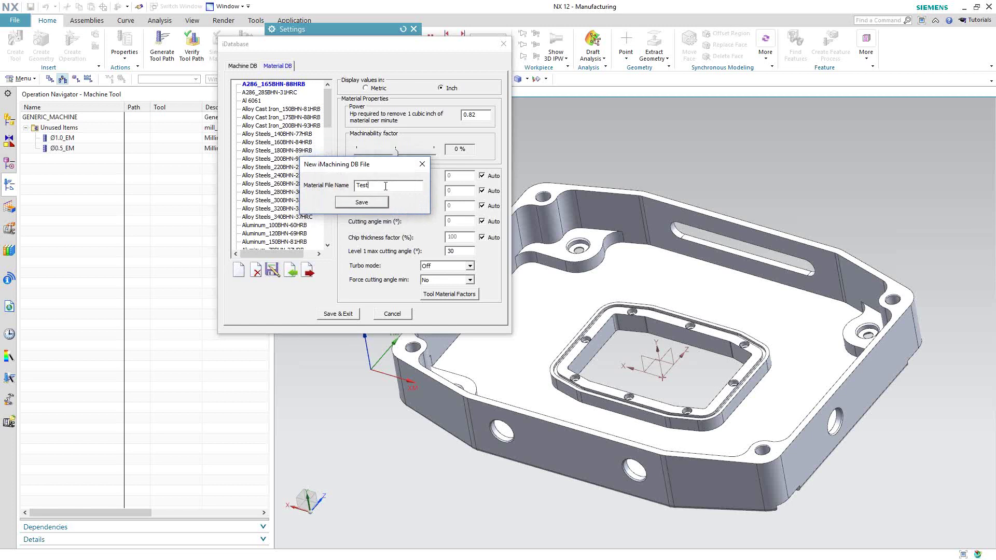
type("1")
key("Return")
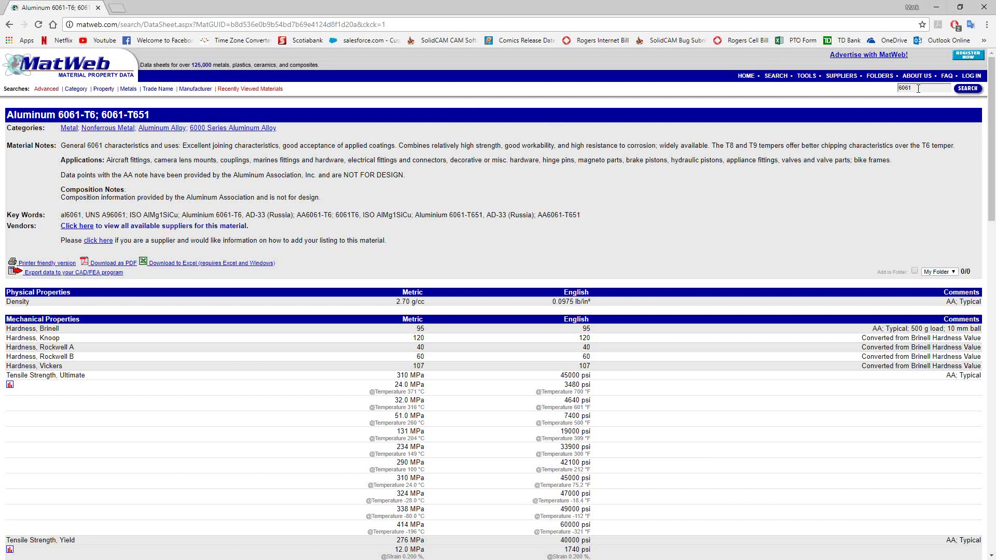
Look up the 6061 search term on MatWeb to find the Aluminum 6061-T6 tensile strength.
left_click_drag(918, 88, 898, 94)
Verify Al 6061's ultimate tensile is 45000 psi, then close the database editor without saving.
left_click(936, 8)
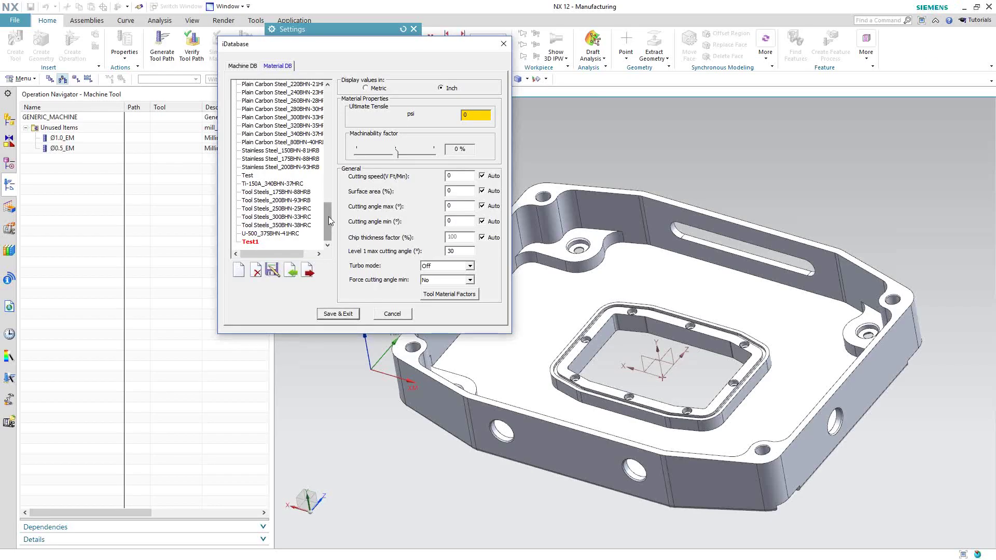
left_click_drag(328, 216, 327, 102)
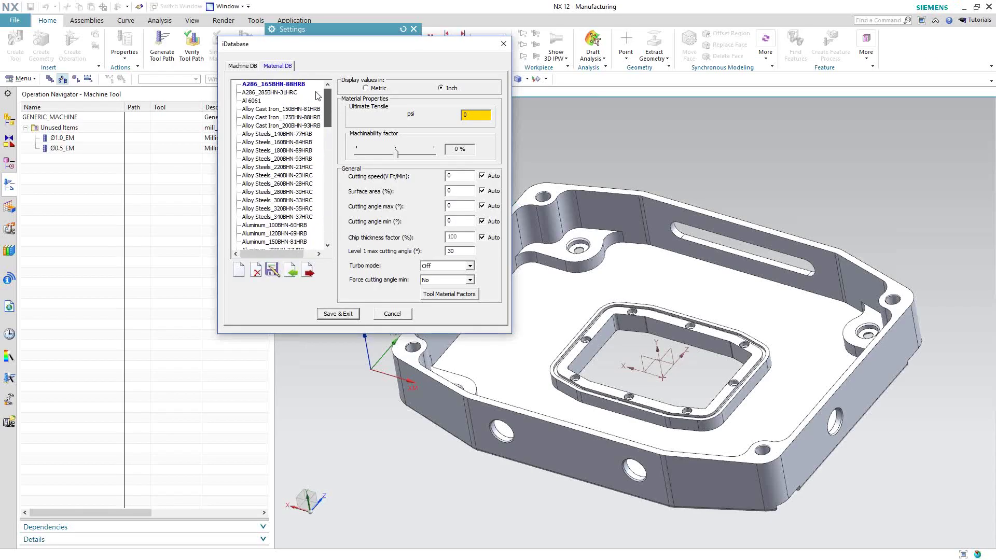
left_click(250, 101)
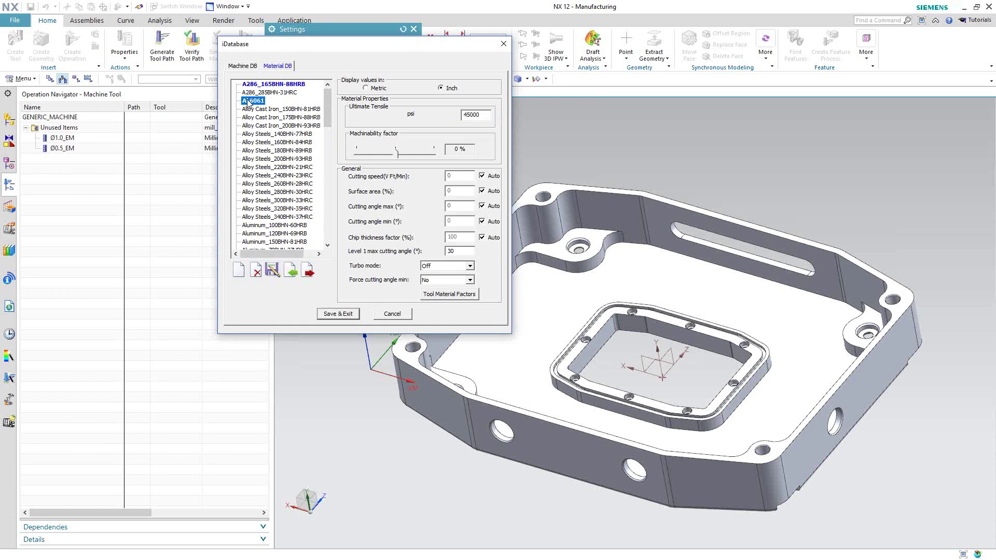
double_click(482, 117)
left_click(393, 315)
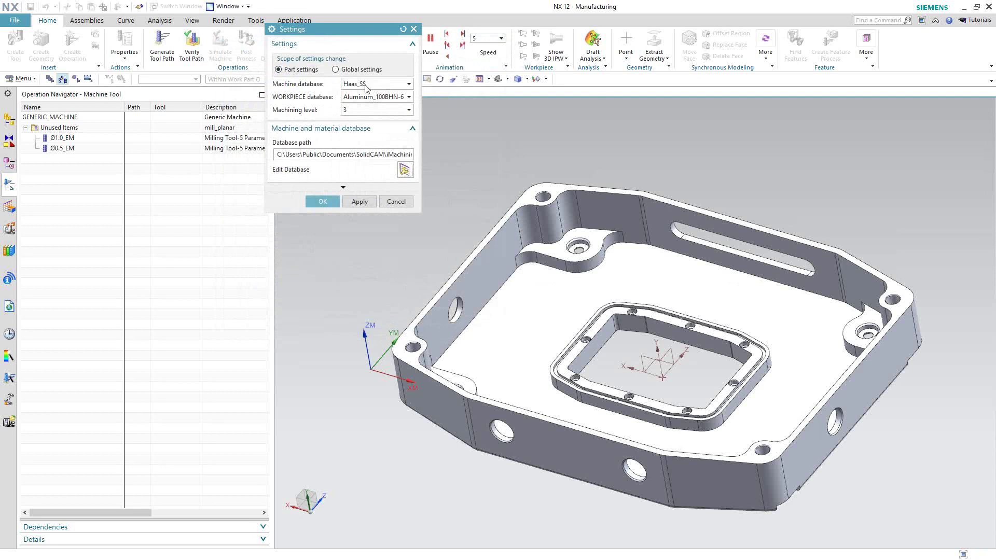
Set the workpiece material database to Al 6061 and confirm the iMachining settings.
left_click(408, 97)
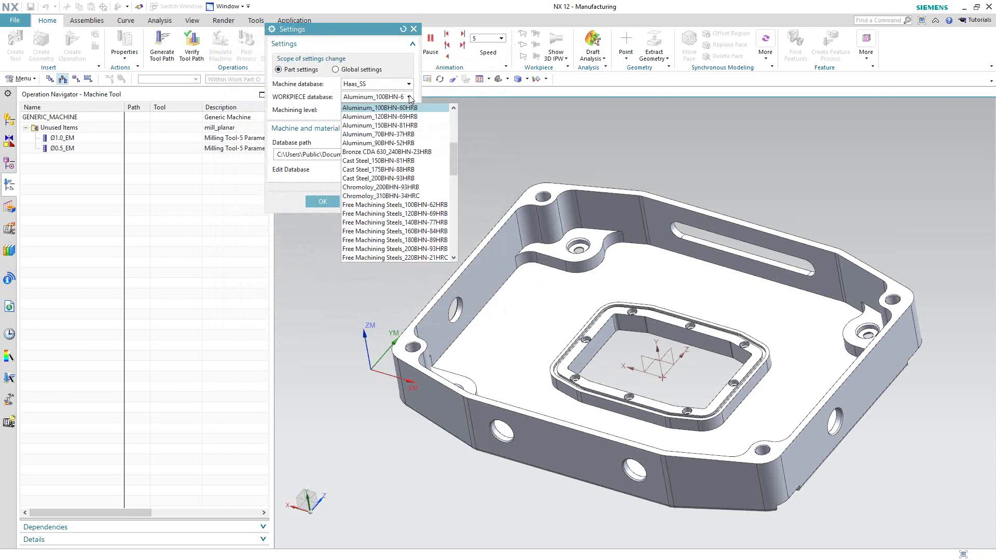
left_click_drag(454, 157, 448, 121)
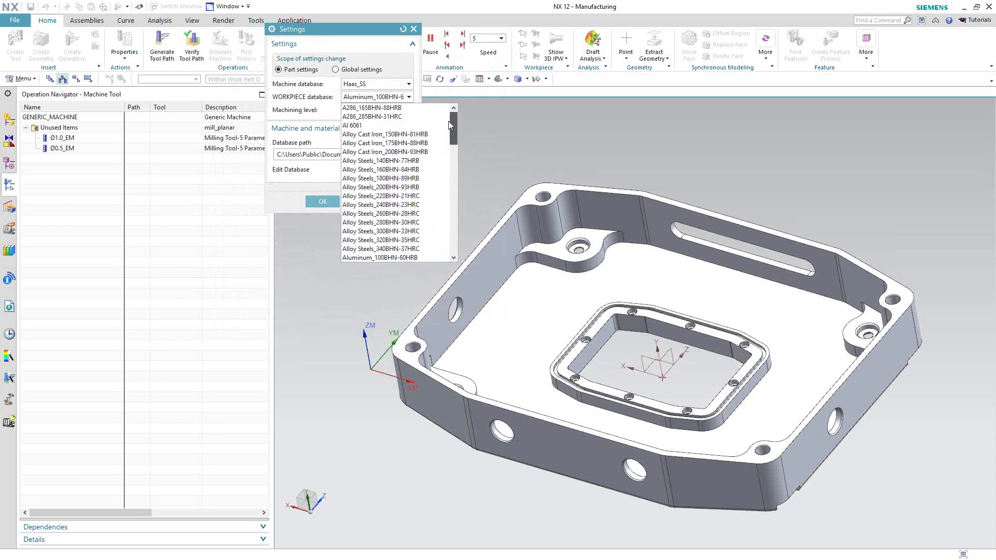
left_click(375, 127)
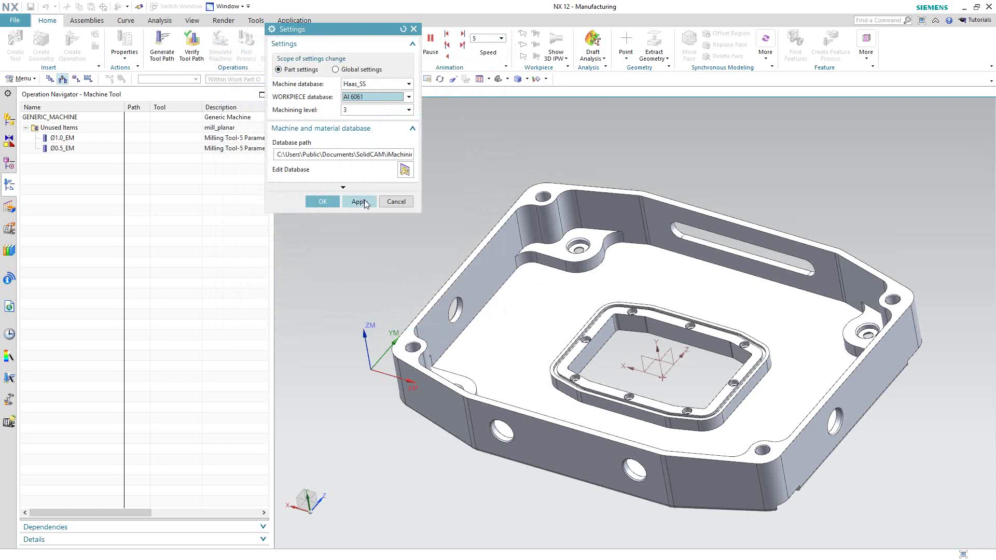
left_click(330, 203)
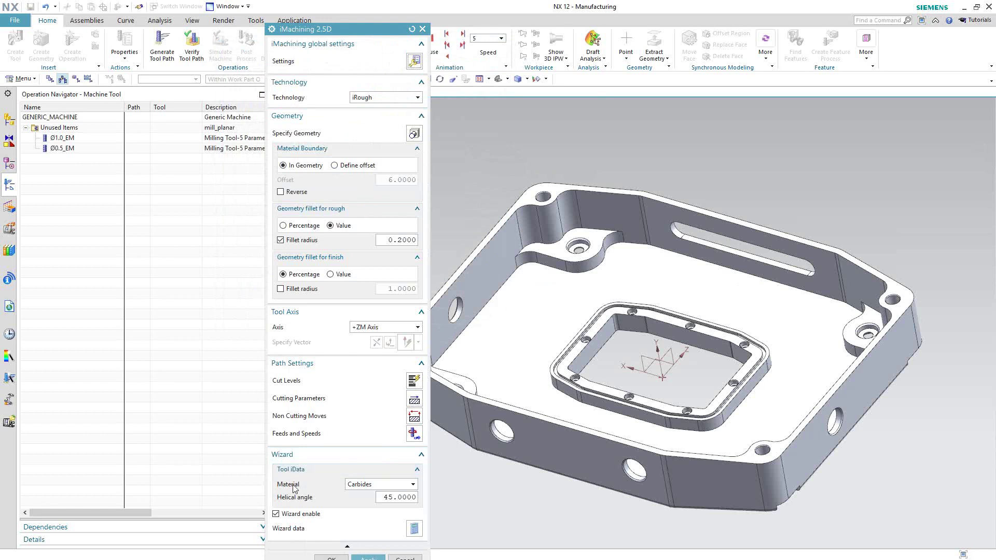
left_click(412, 485)
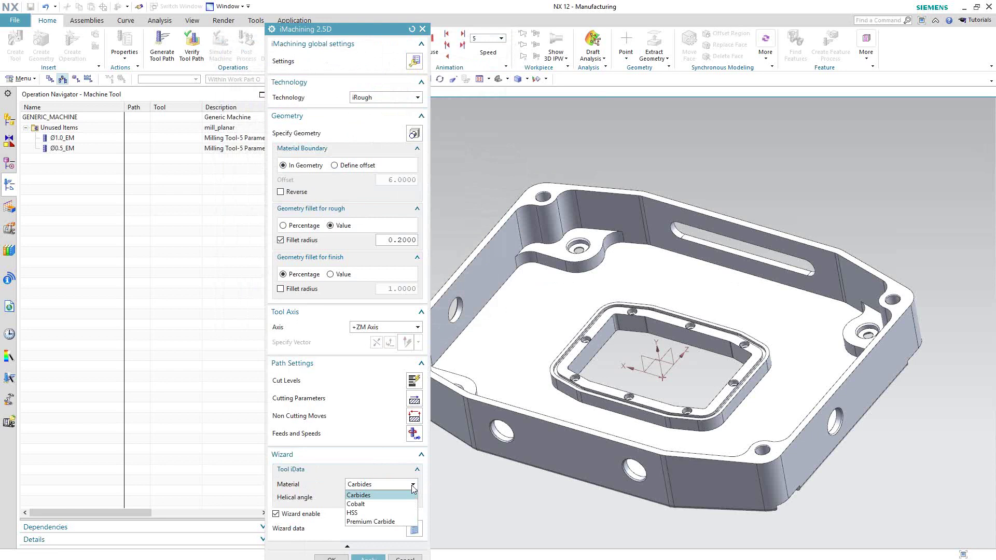
left_click(323, 475)
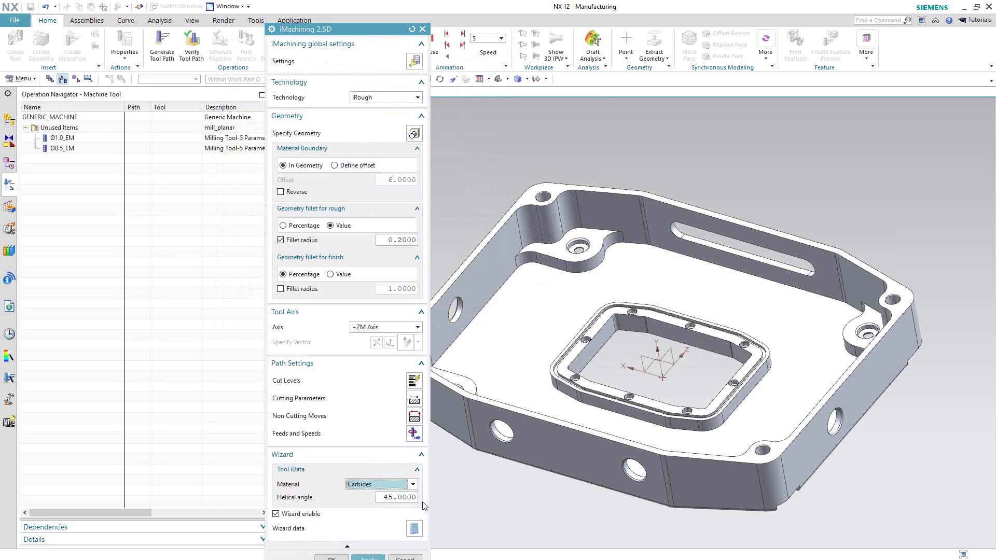